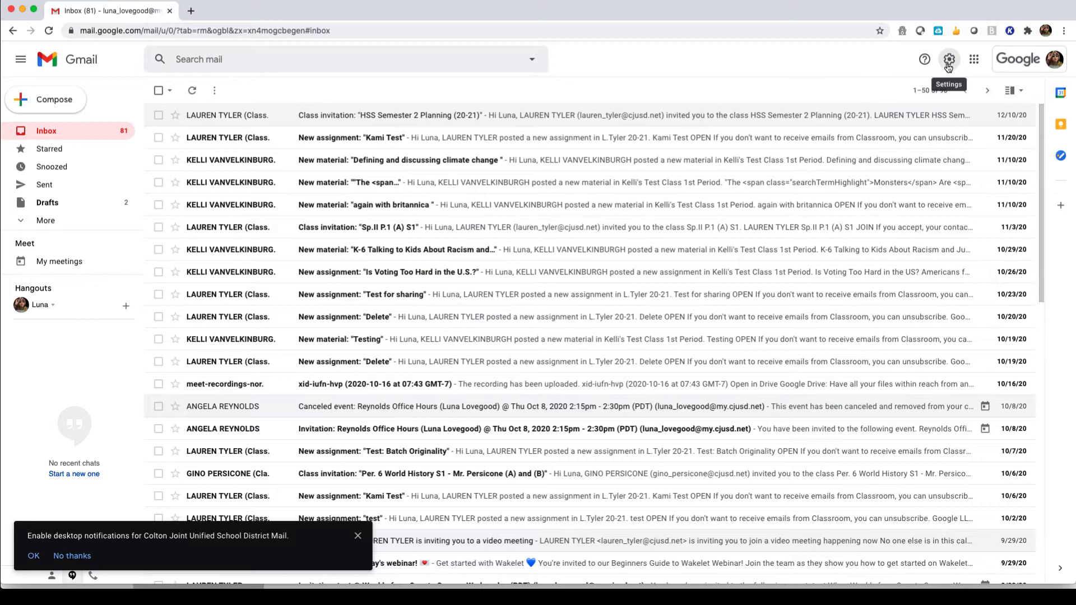
- Set the inbox reading pane to sit right of the inbox and close the quick settings
click(949, 63)
scroll(923, 298, down, 3)
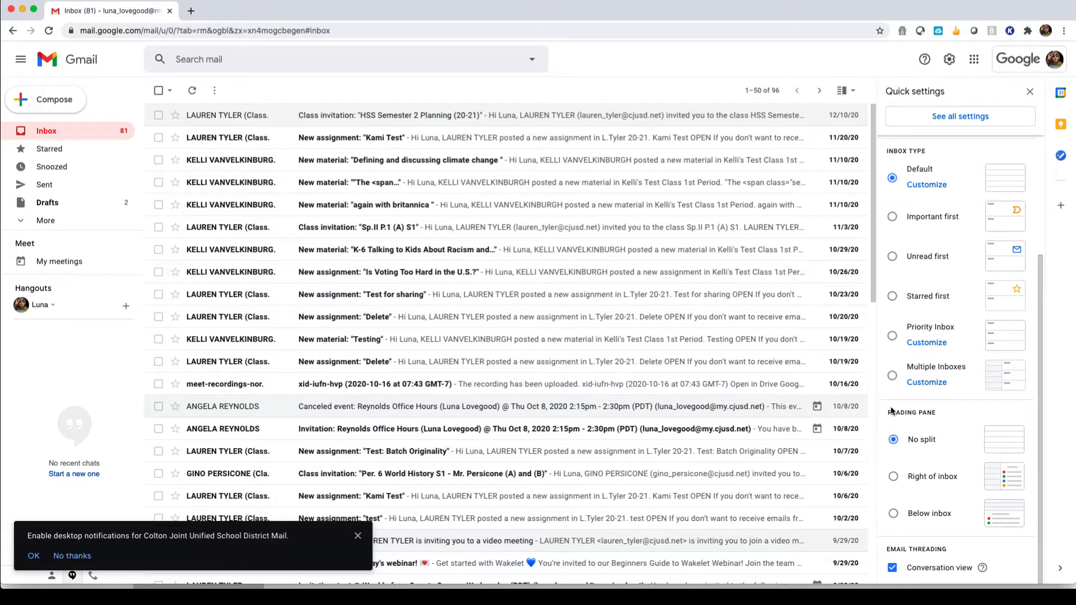
click(895, 478)
click(1030, 91)
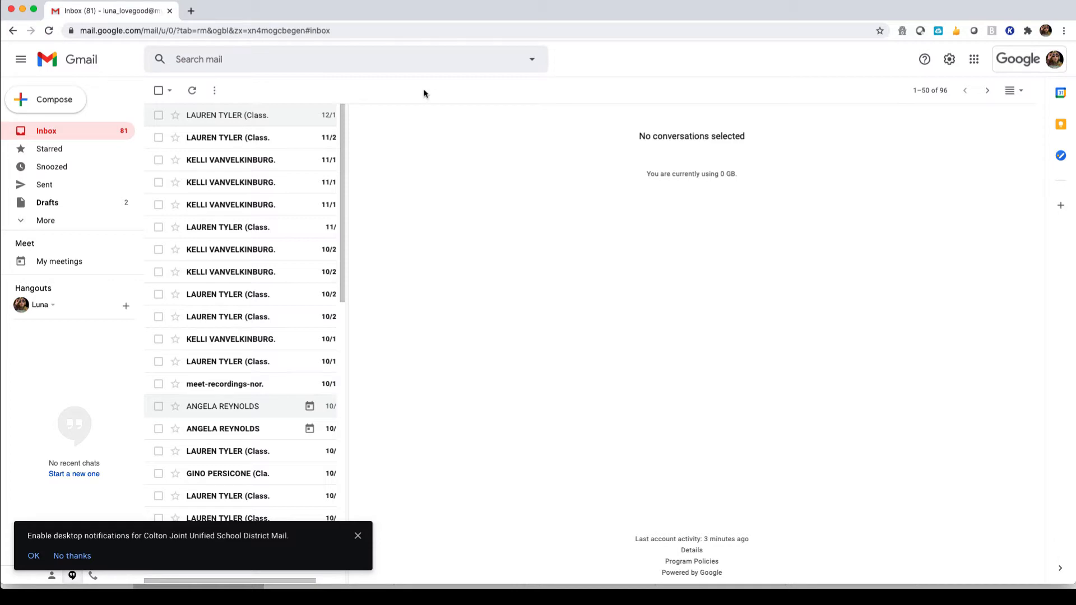
- Open the "HSS Semester 2 Planning (20-21)" class invitation and widen the message list so subjects and previews fit
click(224, 121)
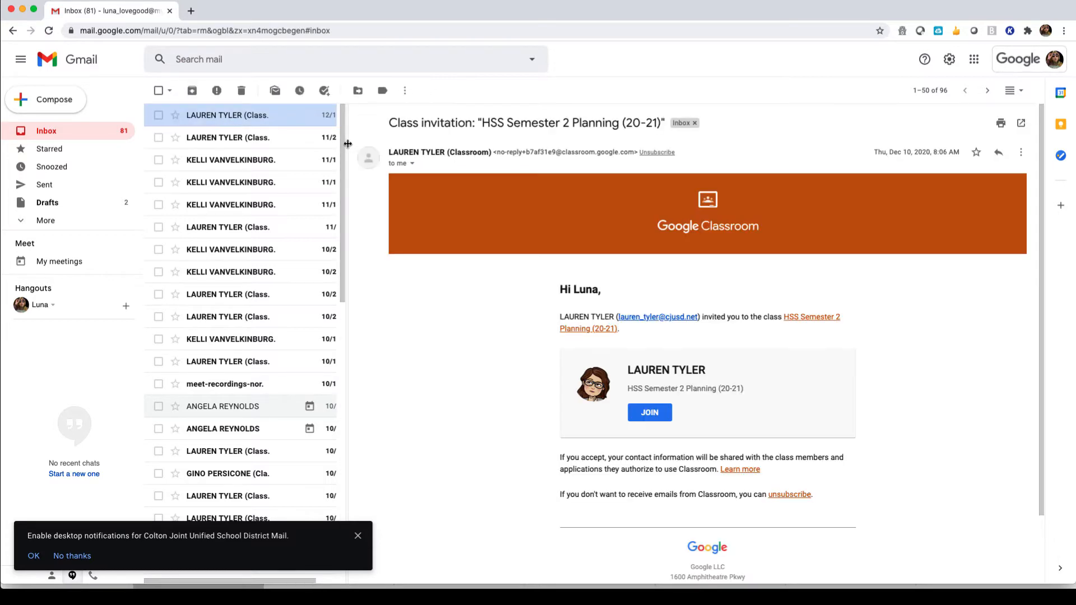
drag(350, 144, 386, 146)
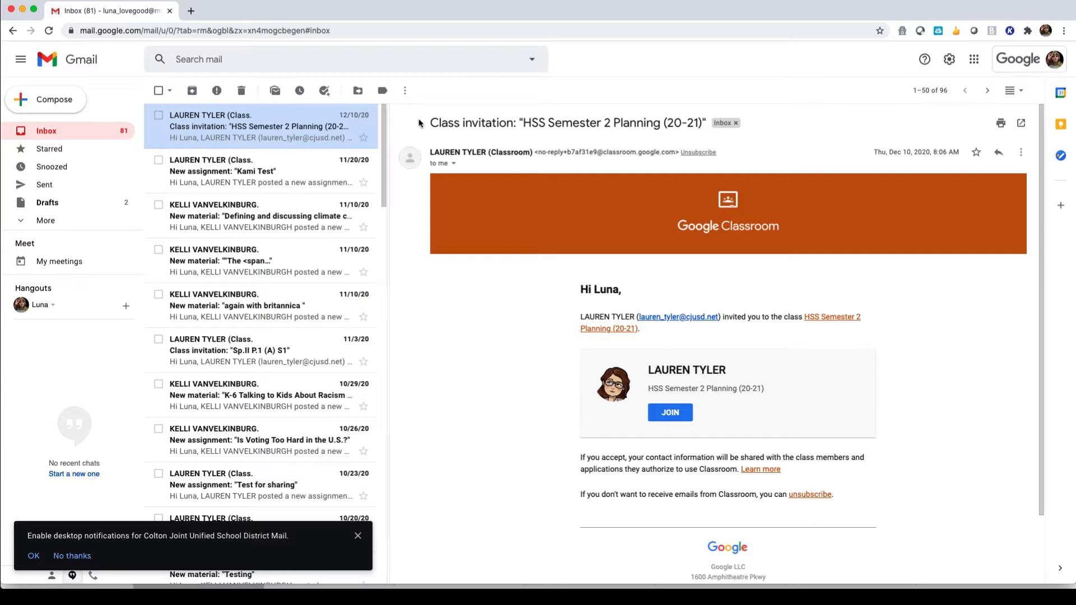
click(935, 94)
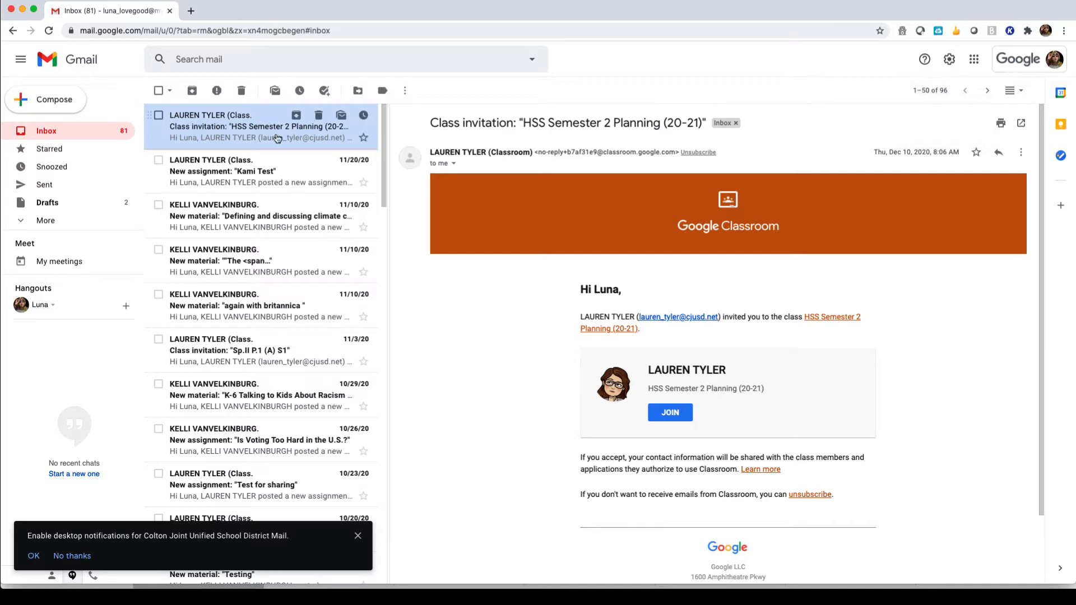
- Star the three newest inbox messages, check them in the Starred list and return to the inbox
click(364, 138)
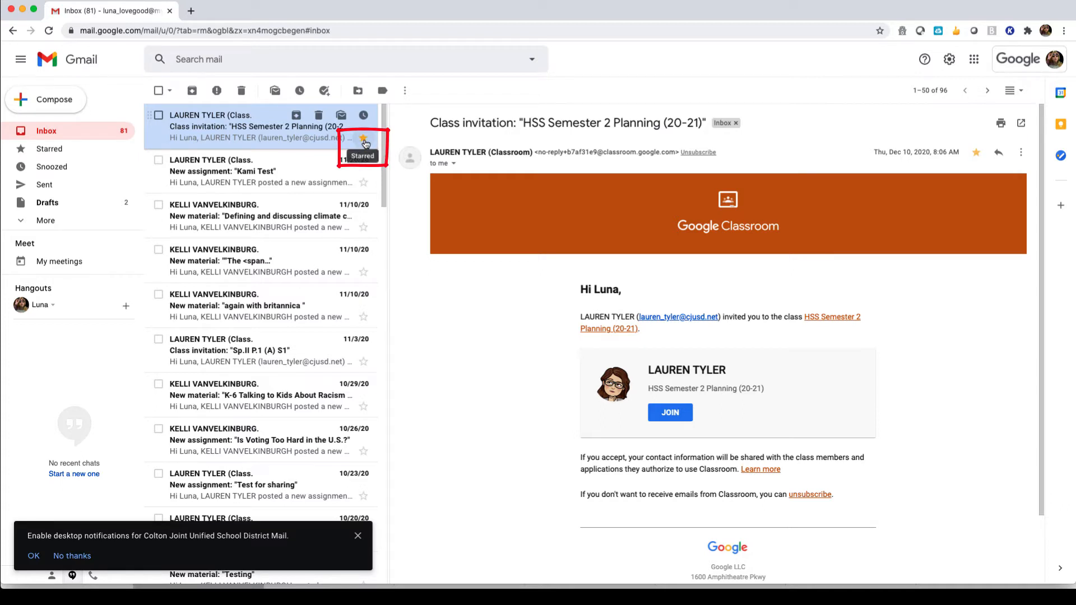
click(364, 182)
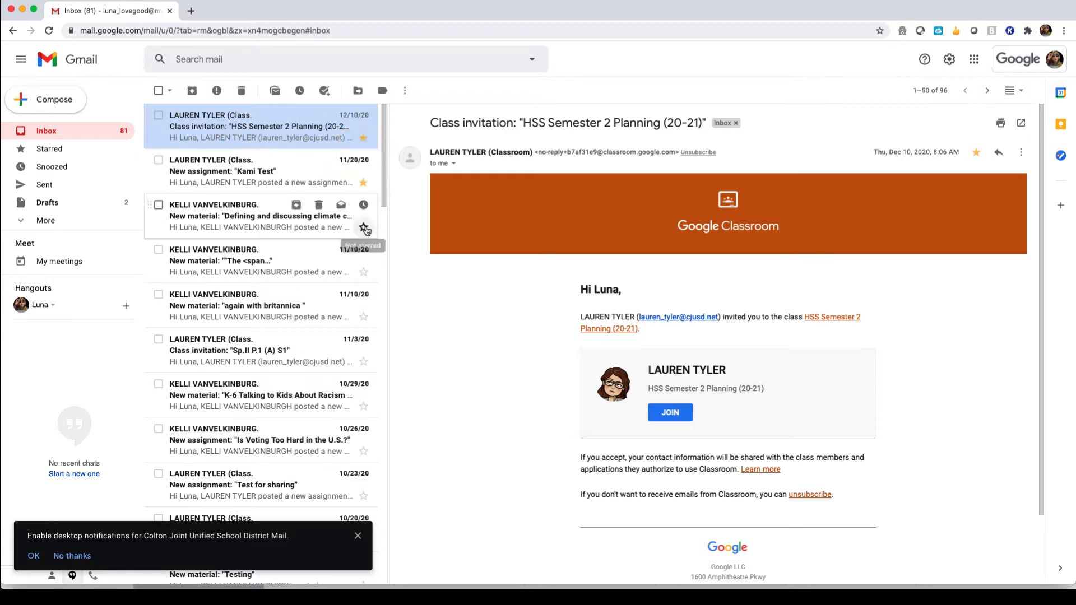
click(364, 228)
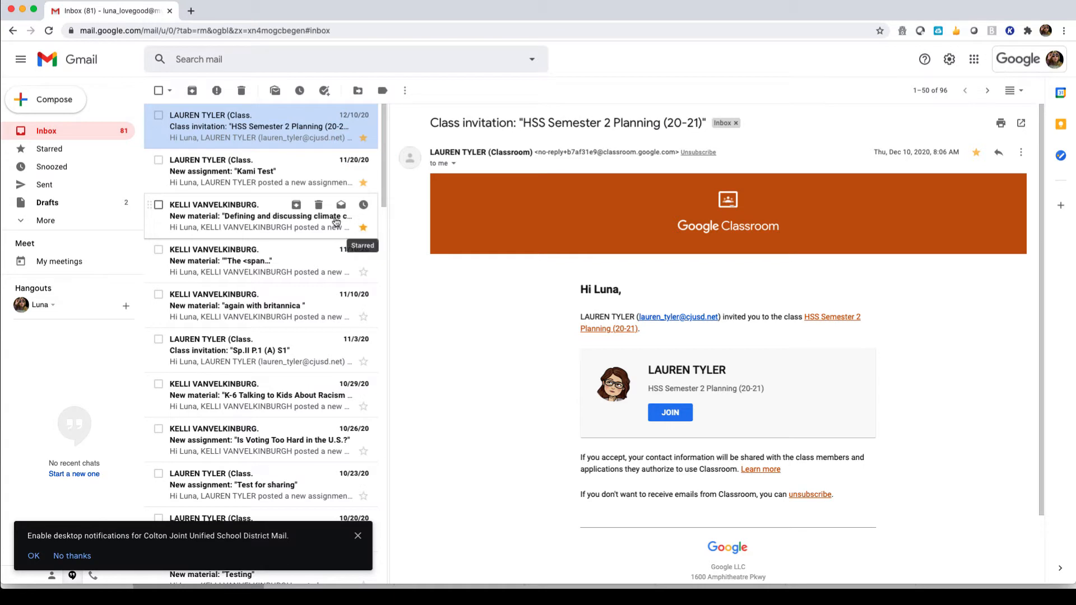
click(69, 149)
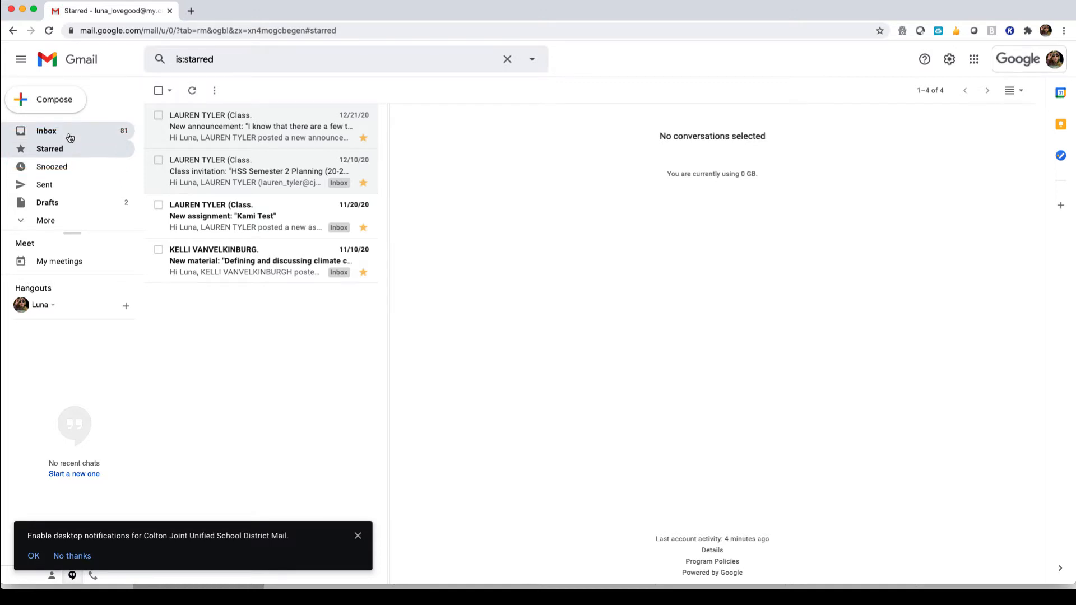
click(70, 135)
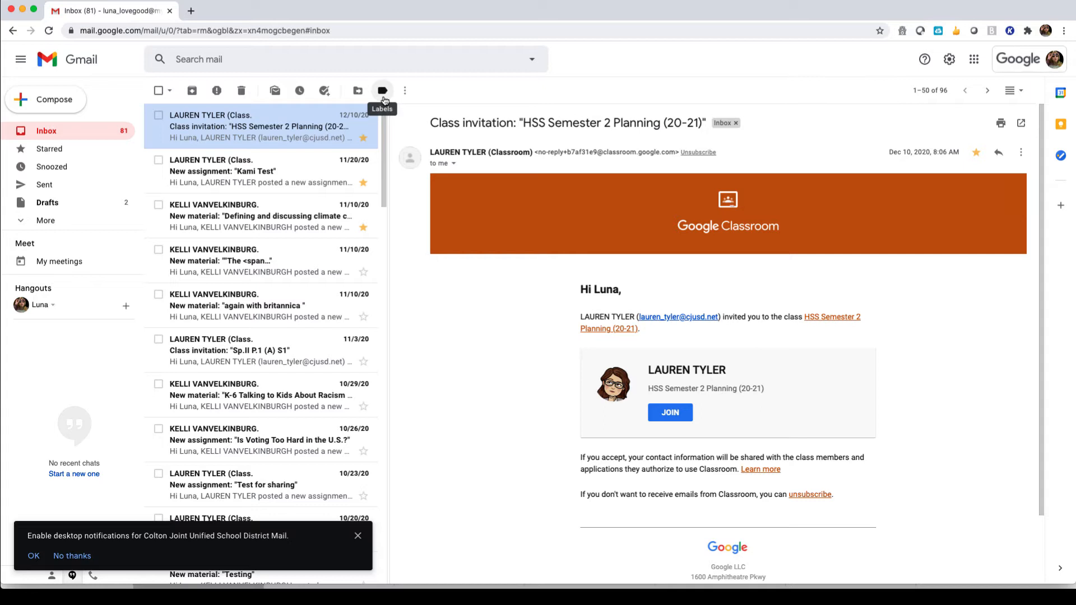
- Create a new label named 20-21 and apply it to the "HSS Semester 2 Planning" class invitation
click(383, 95)
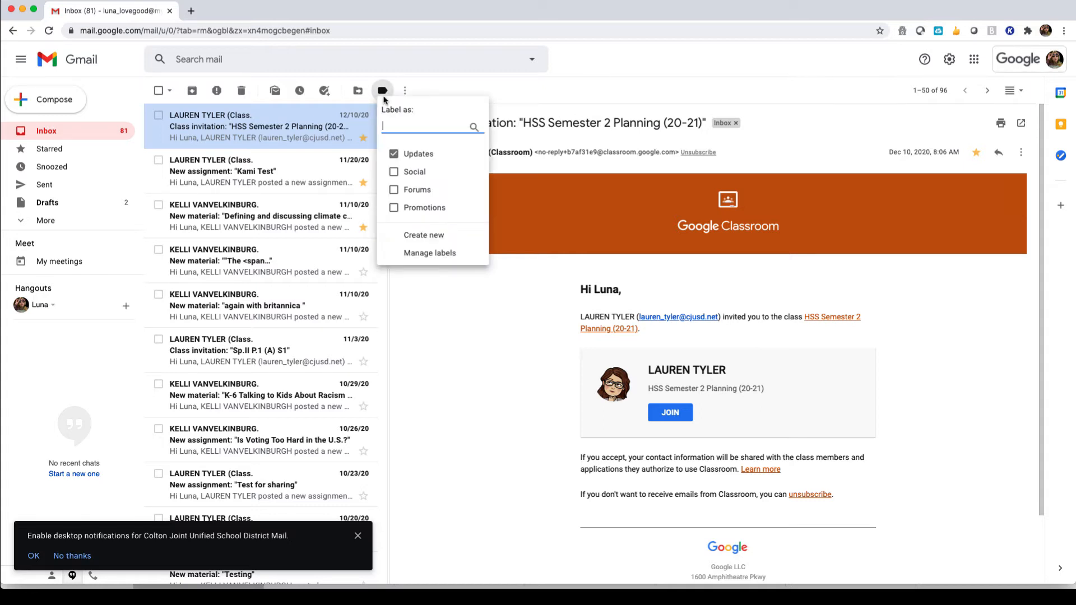
click(456, 238)
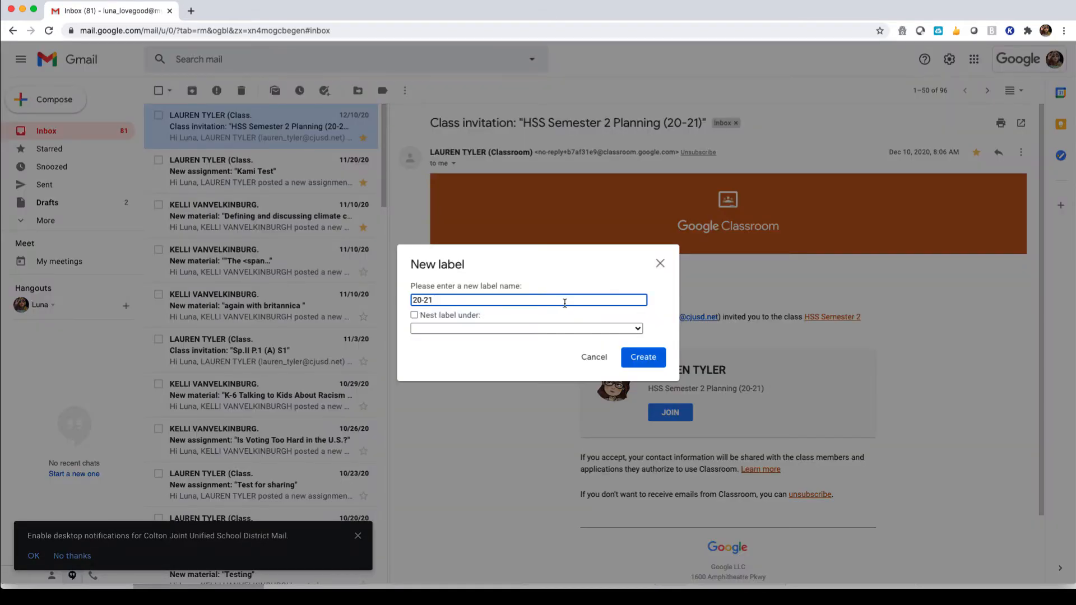
click(639, 357)
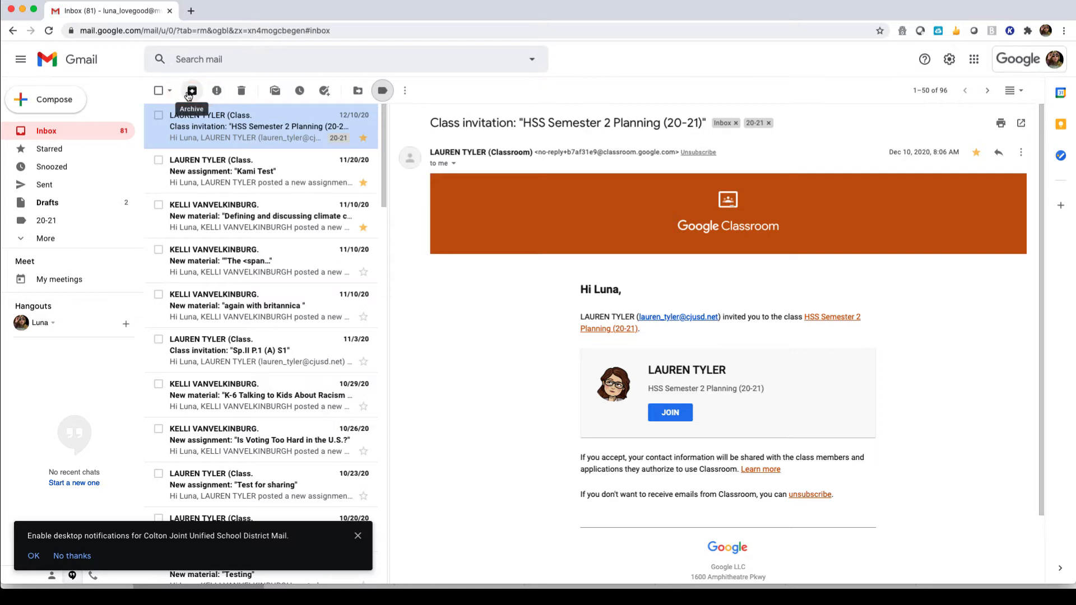
- Archive the labelled class invitation and view the messages under the 20-21 label
click(189, 91)
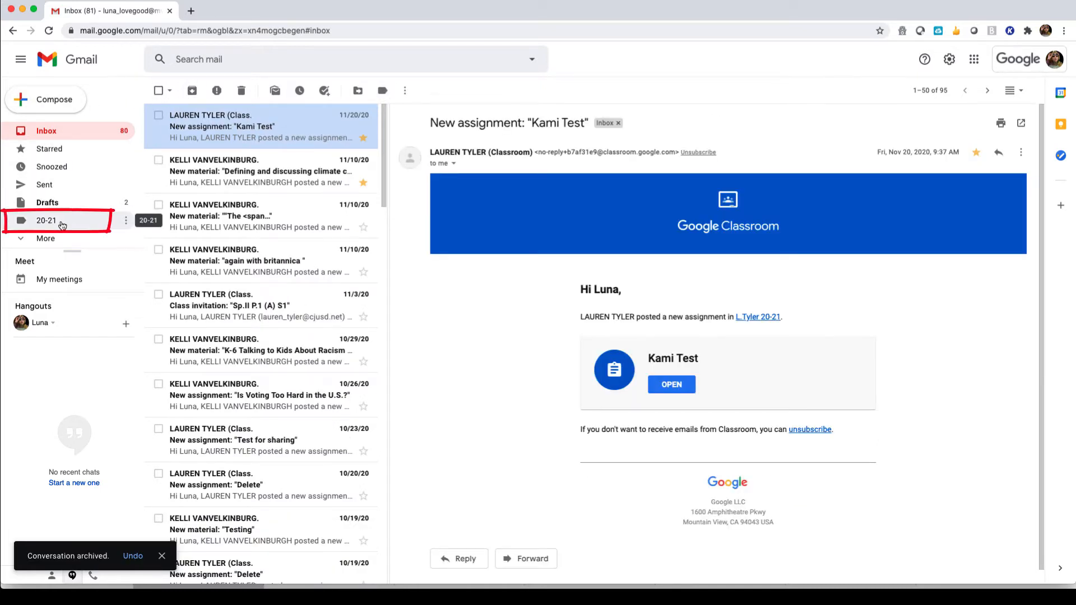
click(81, 225)
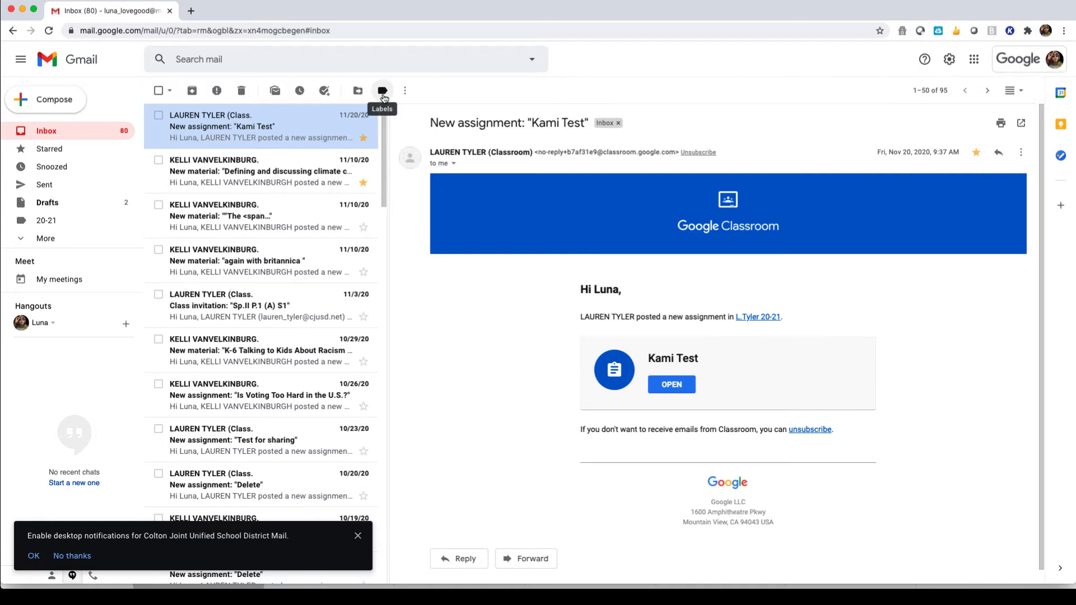
- Create a Math label nested under 20-21 and apply it to the "Kami Test" assignment message
click(382, 94)
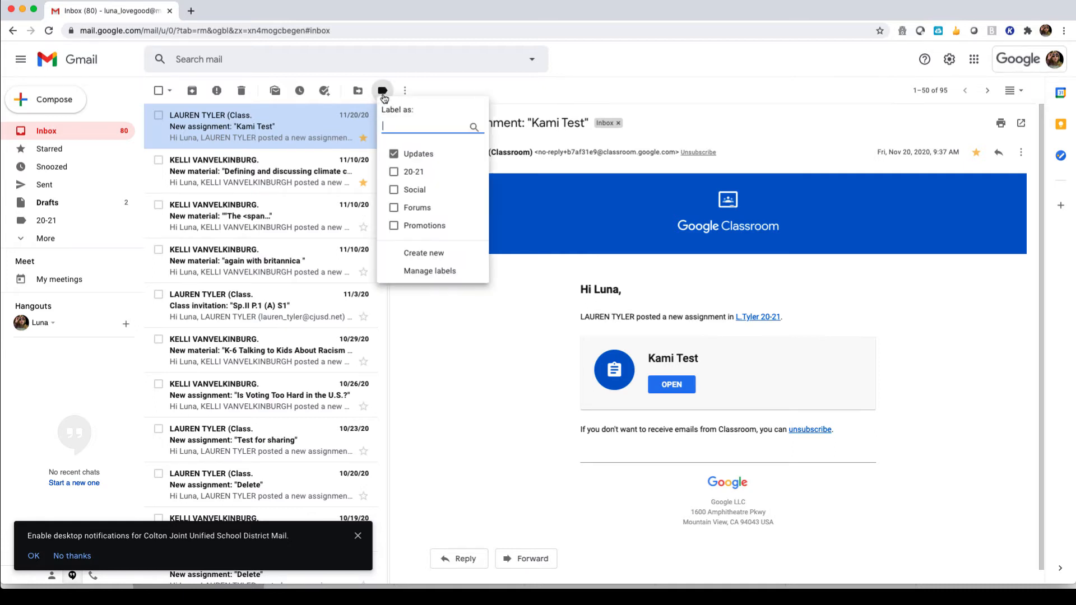
click(455, 257)
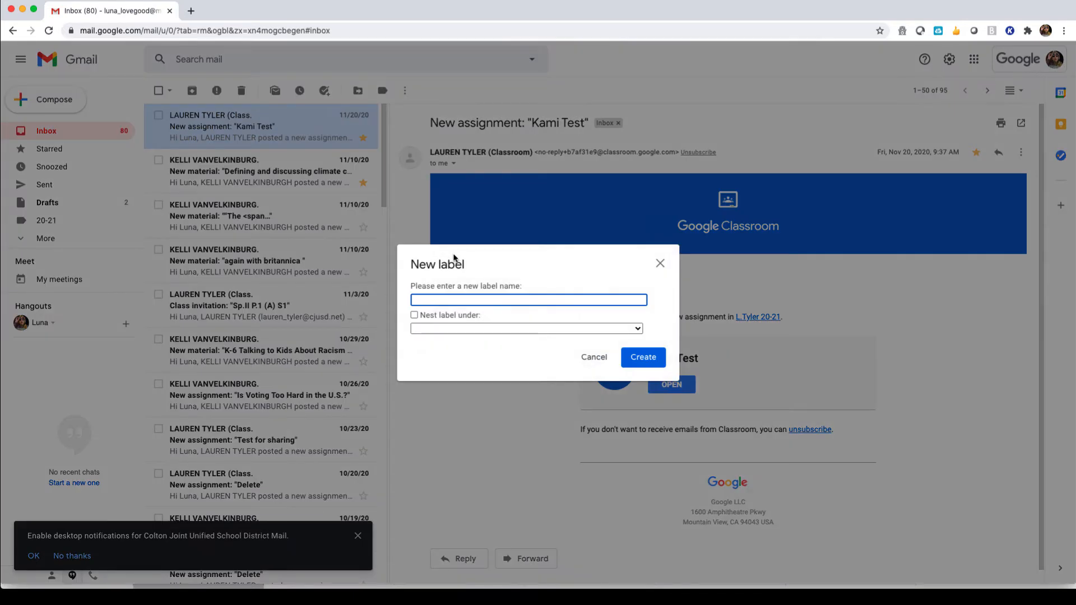
text(Math)
click(638, 330)
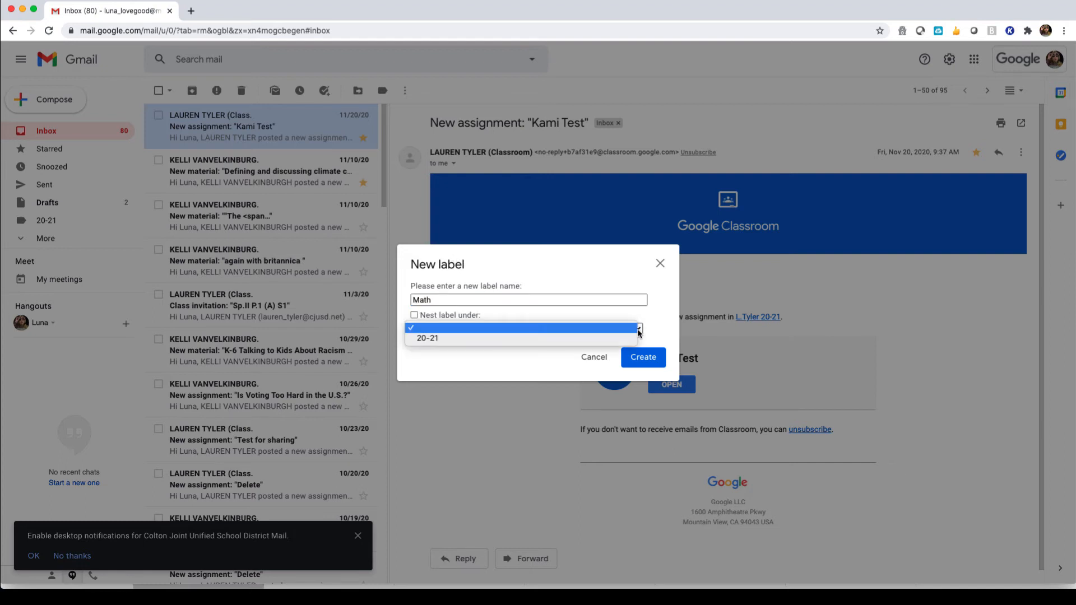
click(435, 339)
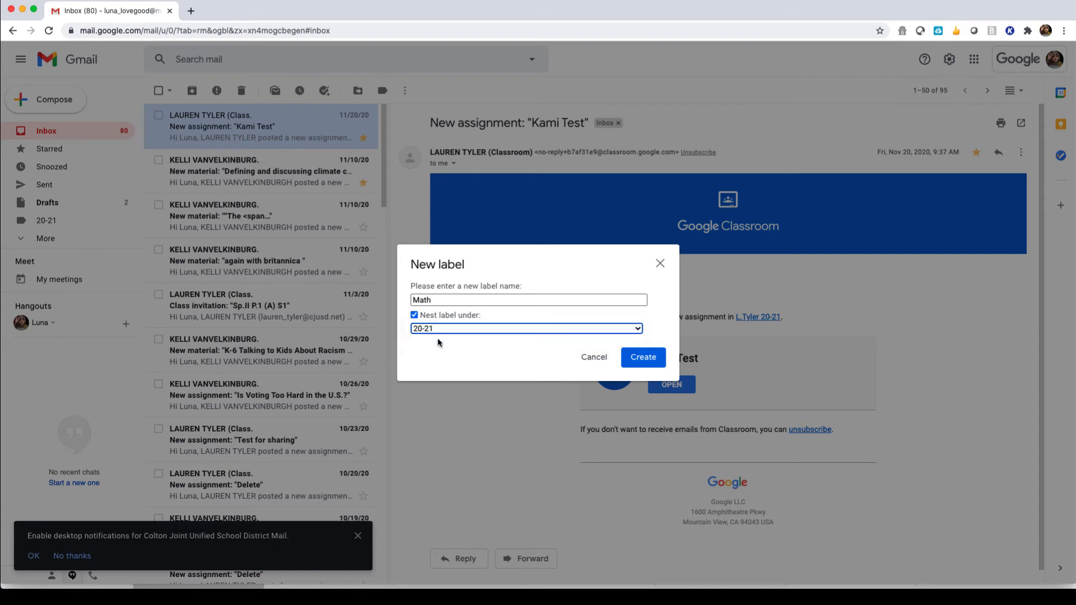
click(659, 365)
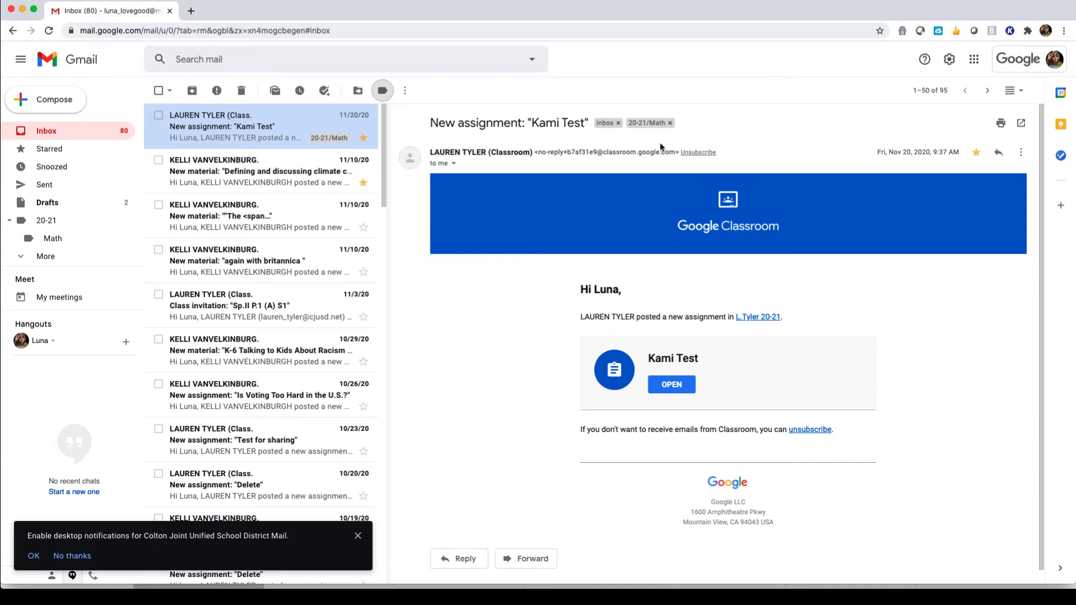
- Create a History label nested under 20-21 and apply it to the "Kami Test" assignment message
click(383, 94)
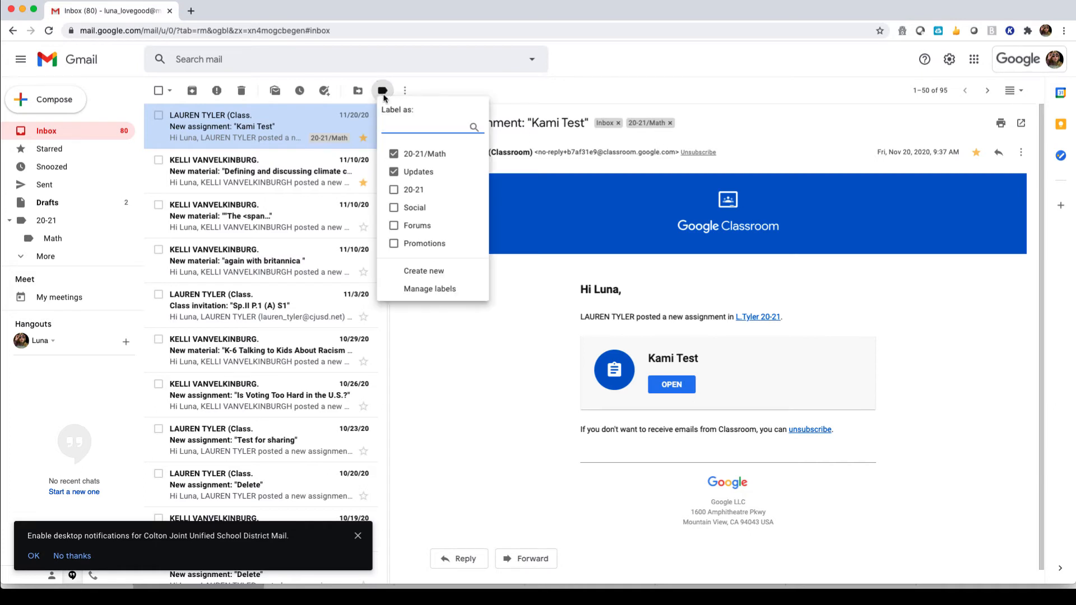
click(432, 272)
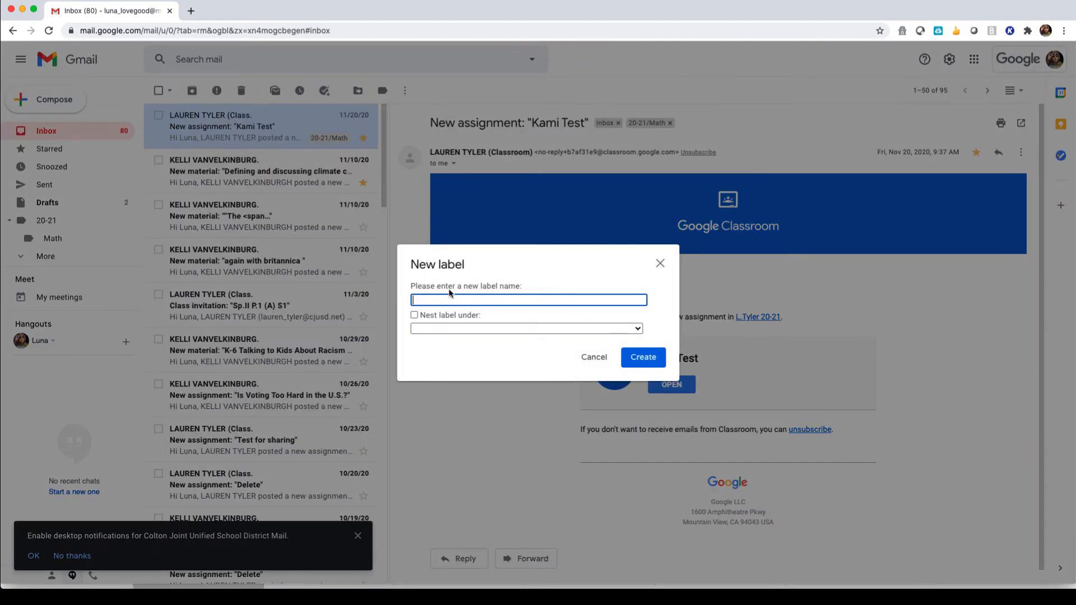
text(History)
click(479, 329)
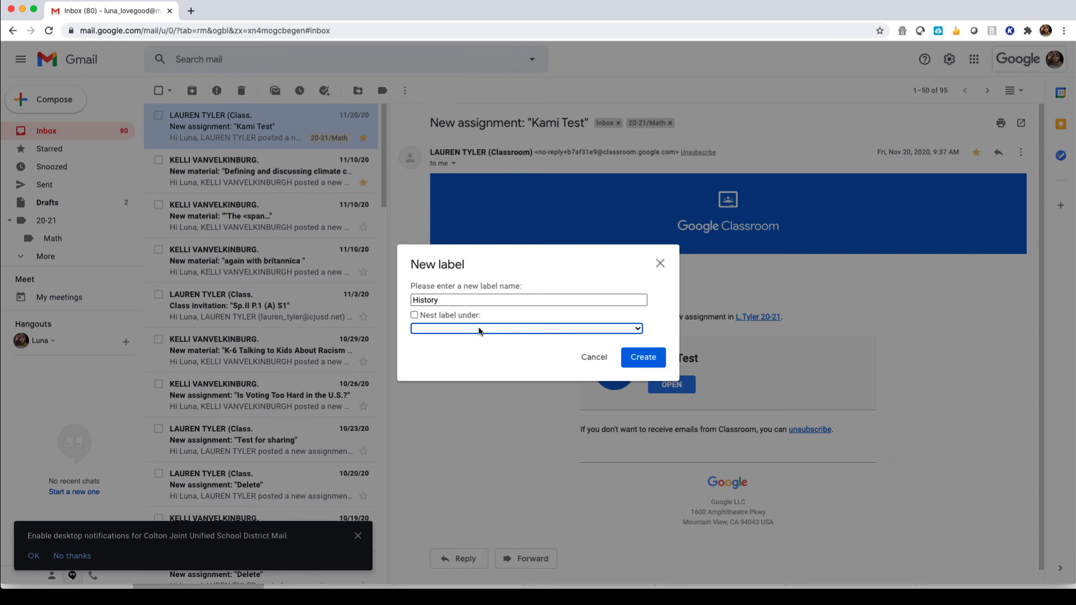
click(479, 331)
click(476, 339)
click(644, 357)
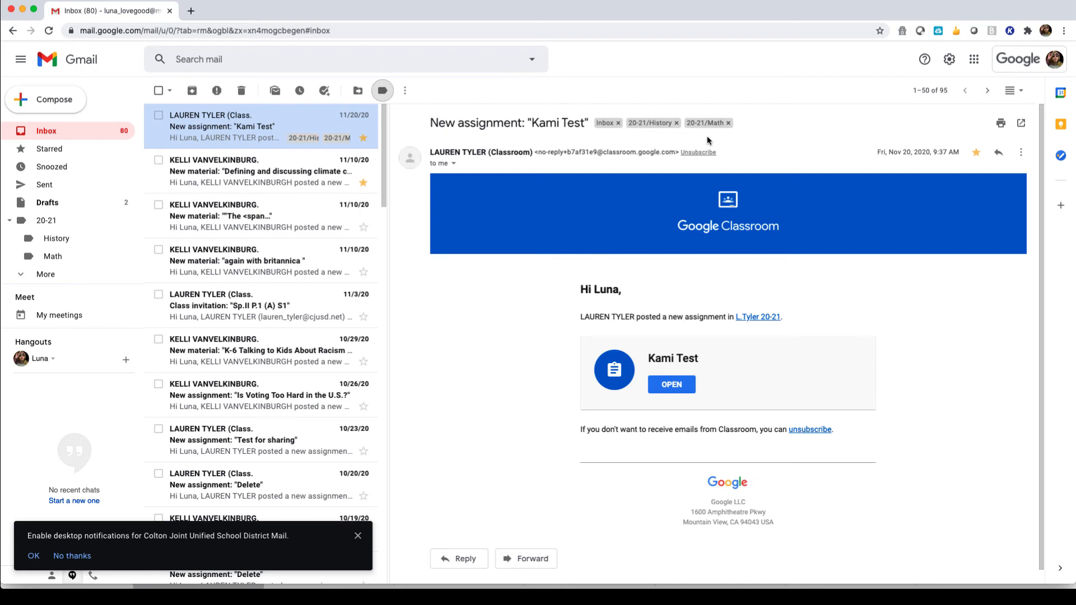
- Change the color of the History label to bright red
scroll(707, 137, down, 1)
mouse_move(90, 240)
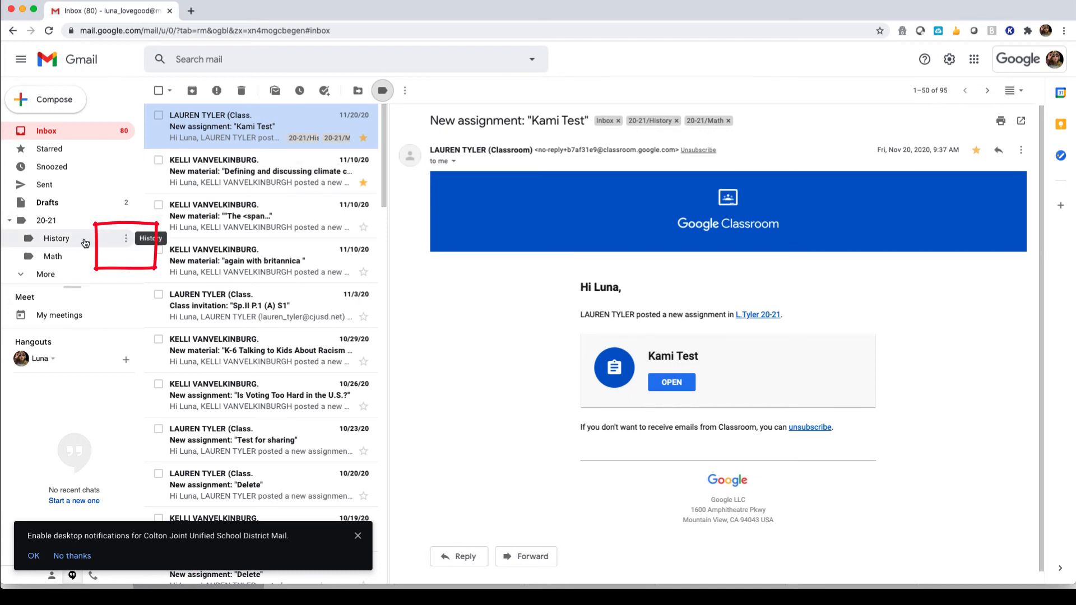
click(126, 240)
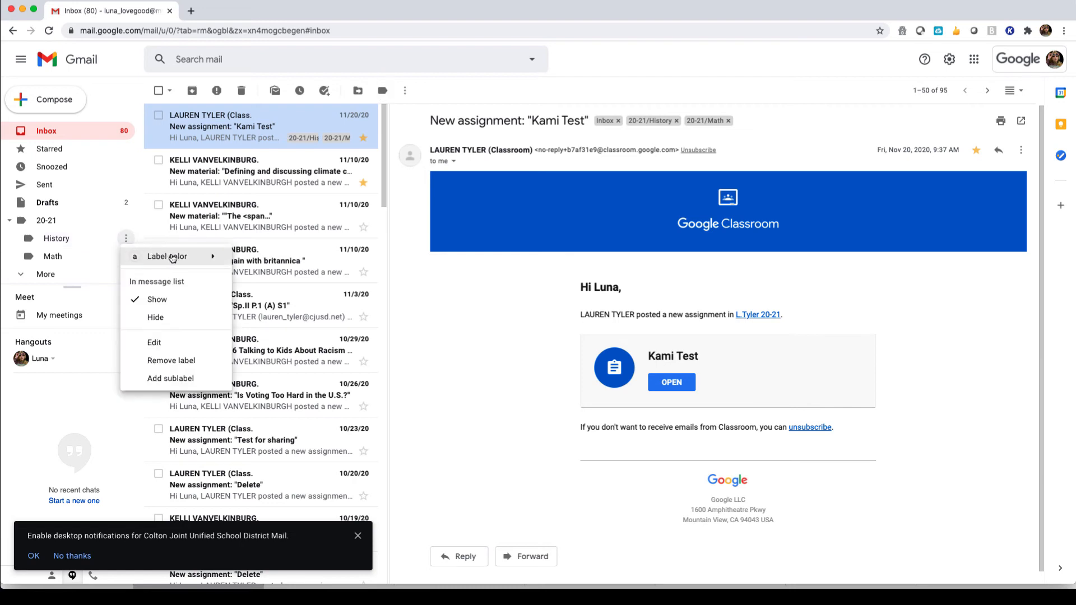
mouse_move(189, 264)
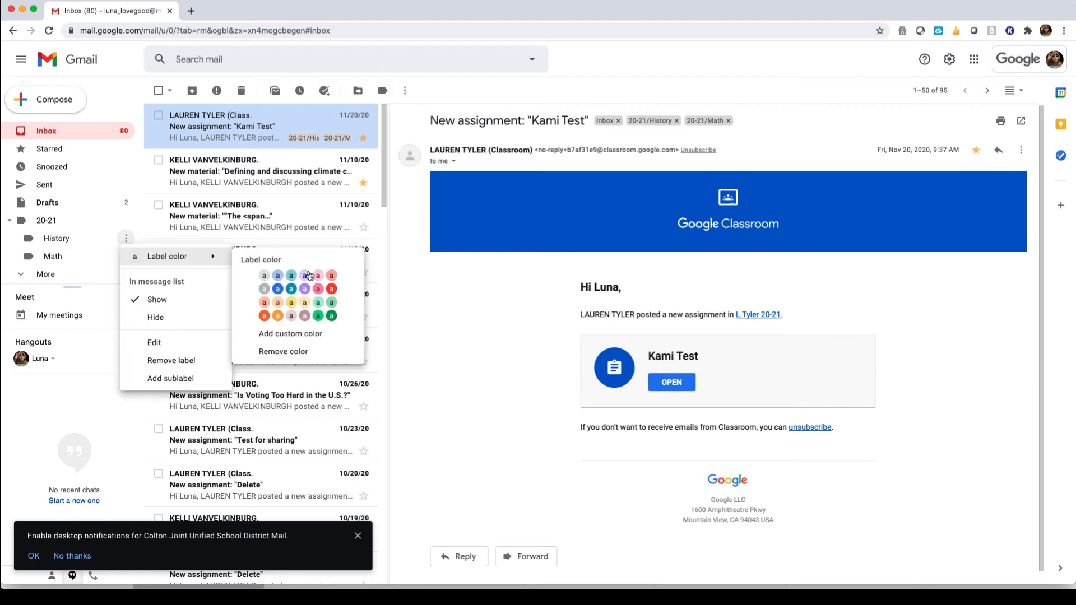
click(332, 290)
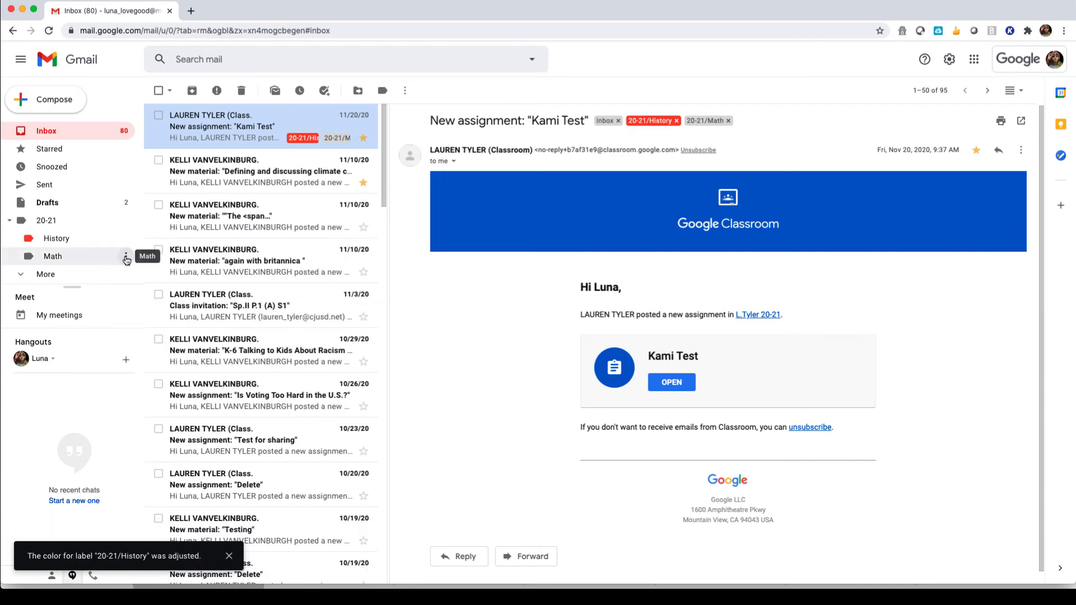
- Change the color of the Math label to blue and archive the "Kami Test" message
click(126, 258)
mouse_move(217, 276)
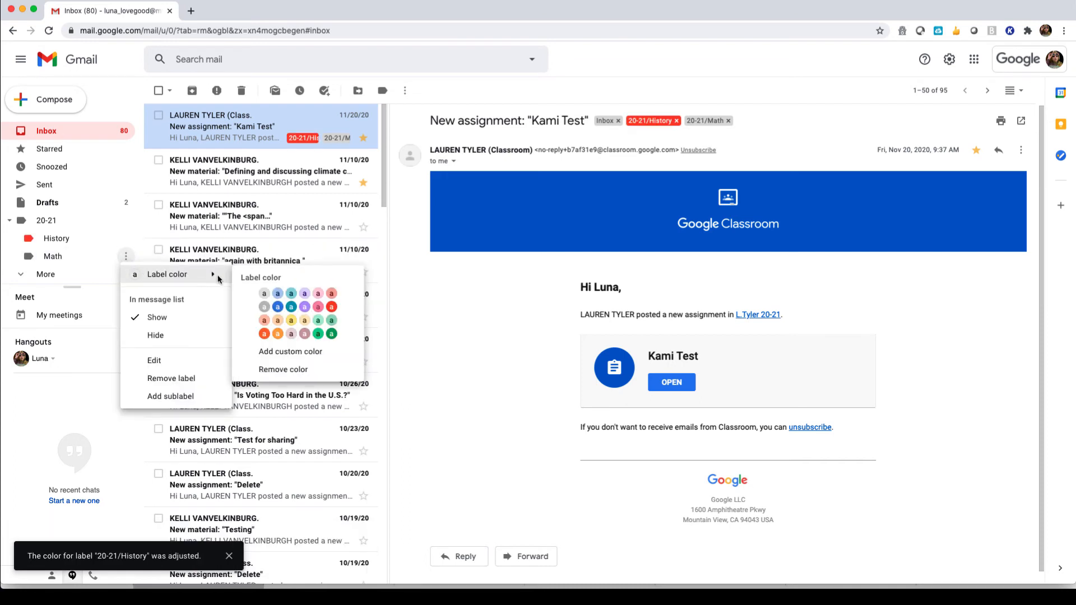
click(278, 308)
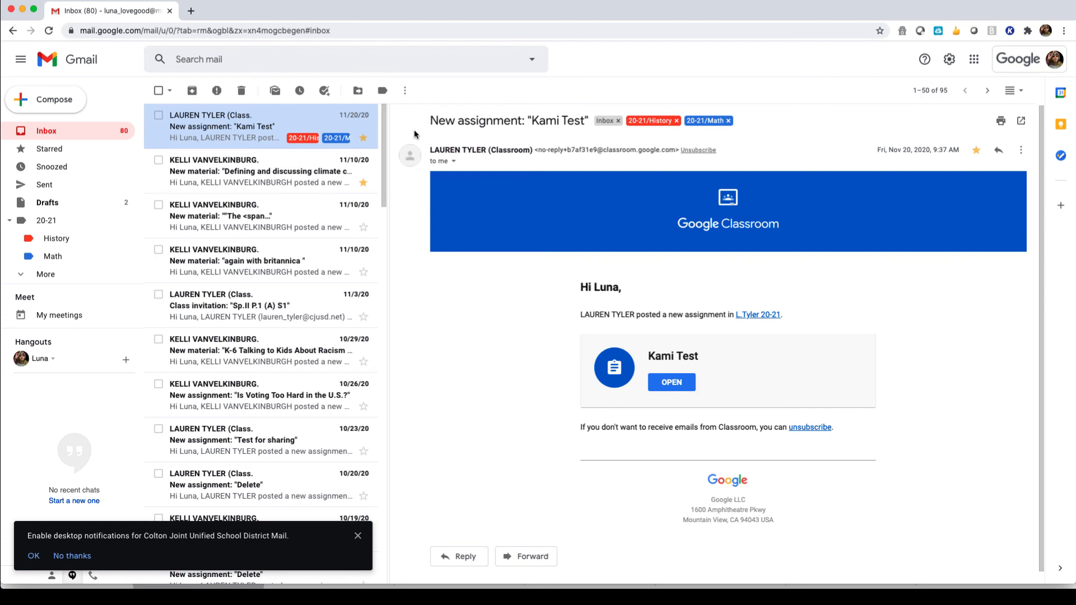
click(192, 91)
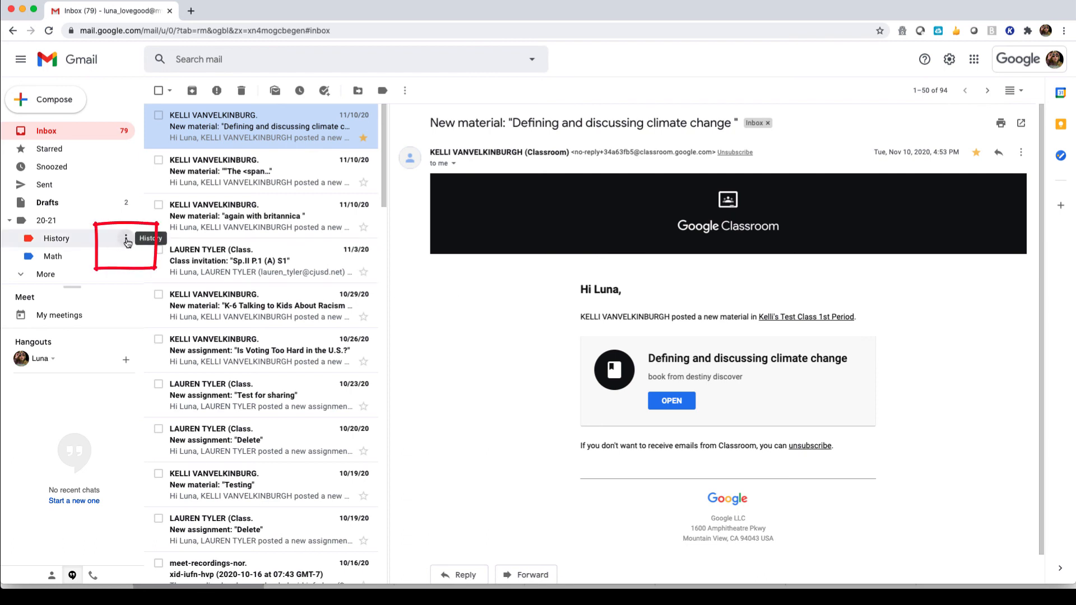
click(127, 239)
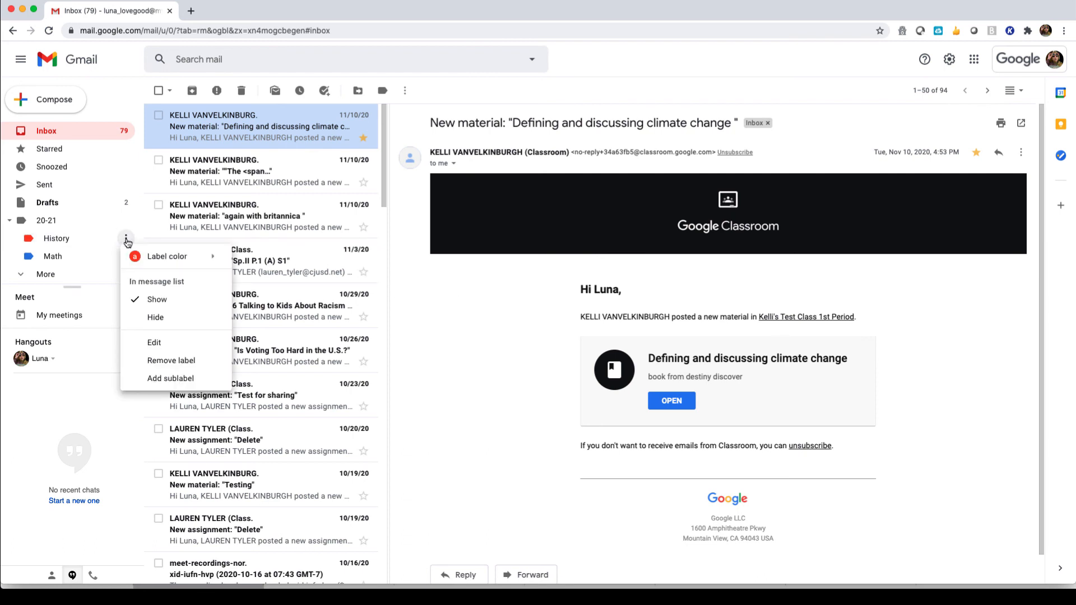
click(183, 342)
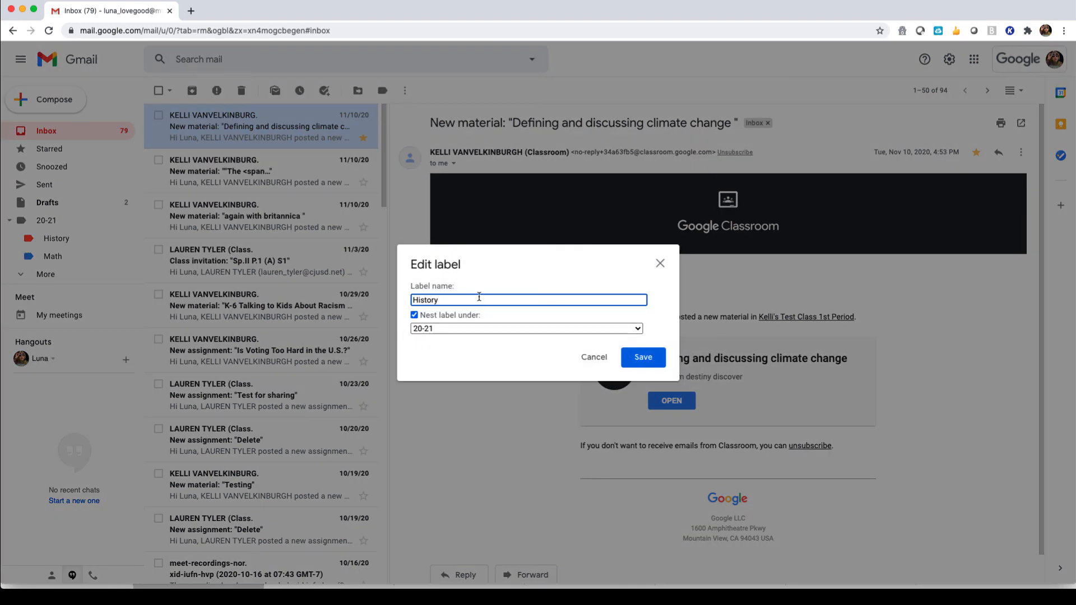
click(628, 330)
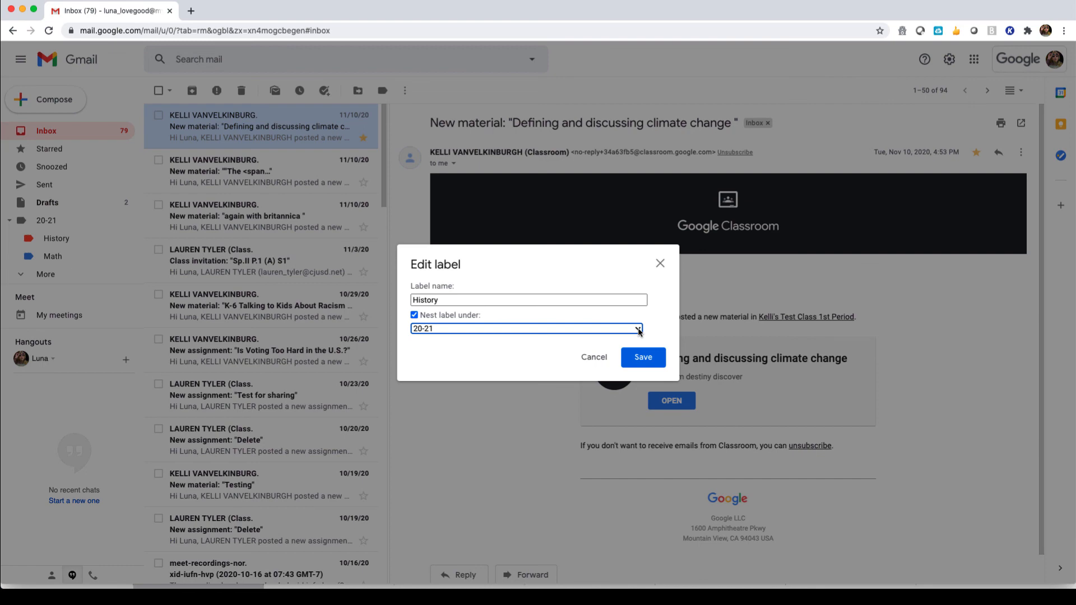
click(595, 357)
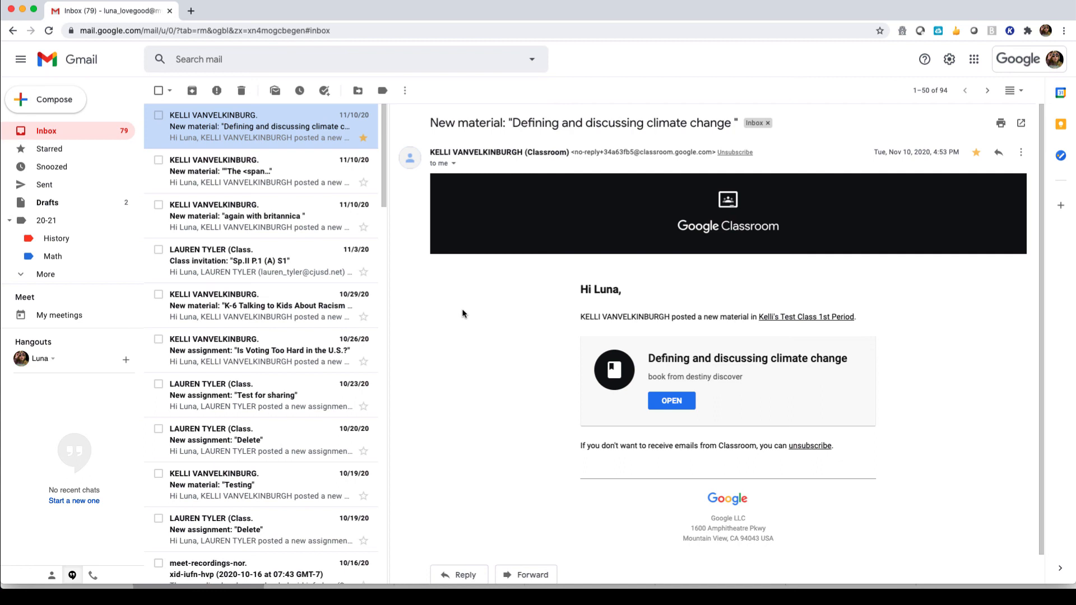
- Apply the existing 20-21/History label to the second inbox message, the new material starting with "The <span"
click(302, 171)
click(382, 90)
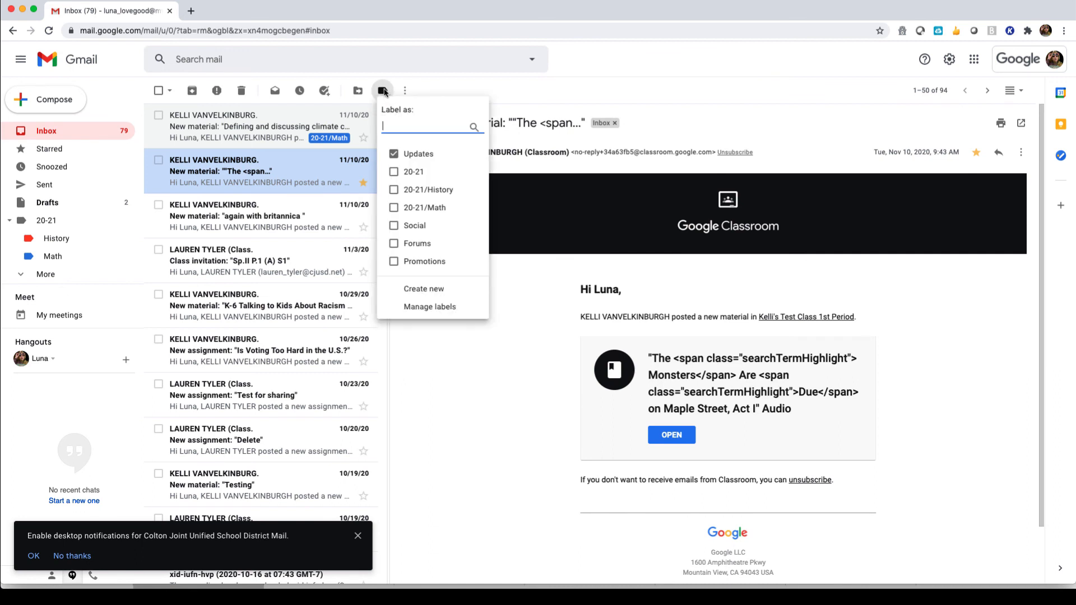
click(396, 190)
click(414, 290)
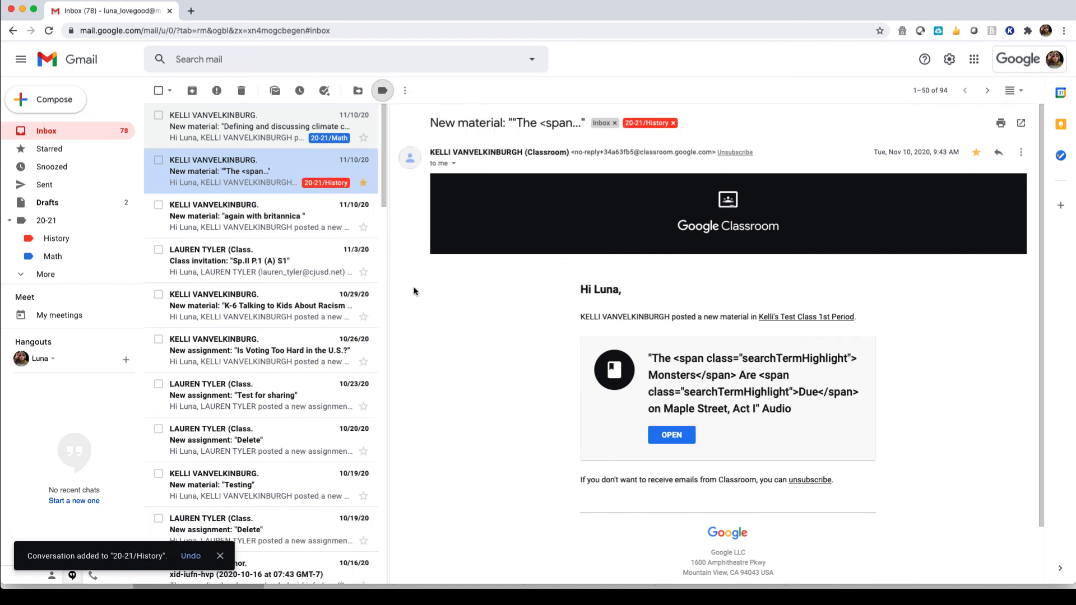